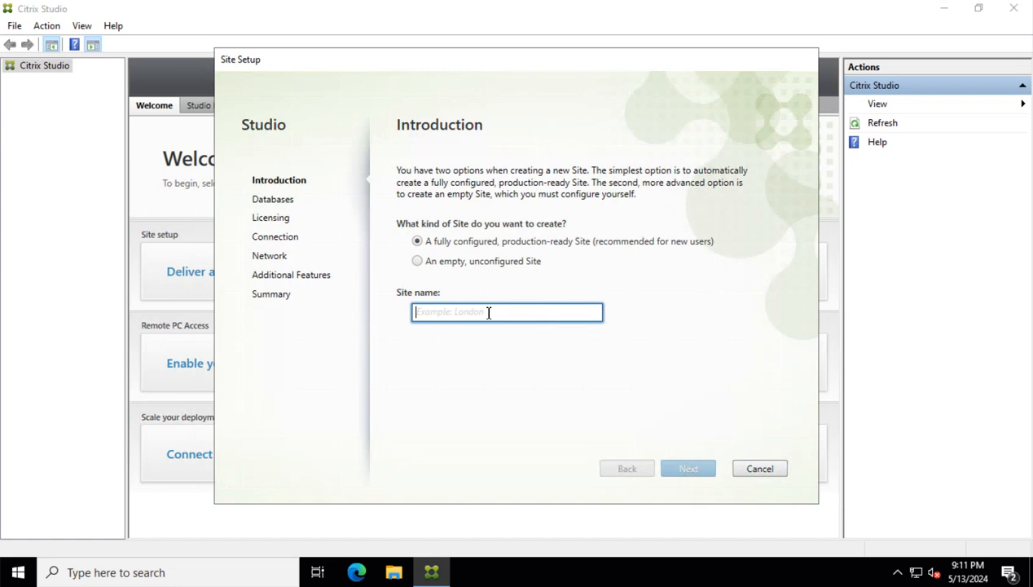
# - Name the fully configured, production-ready site TestLab and proceed to its database settings
pyautogui.write('TestLab')
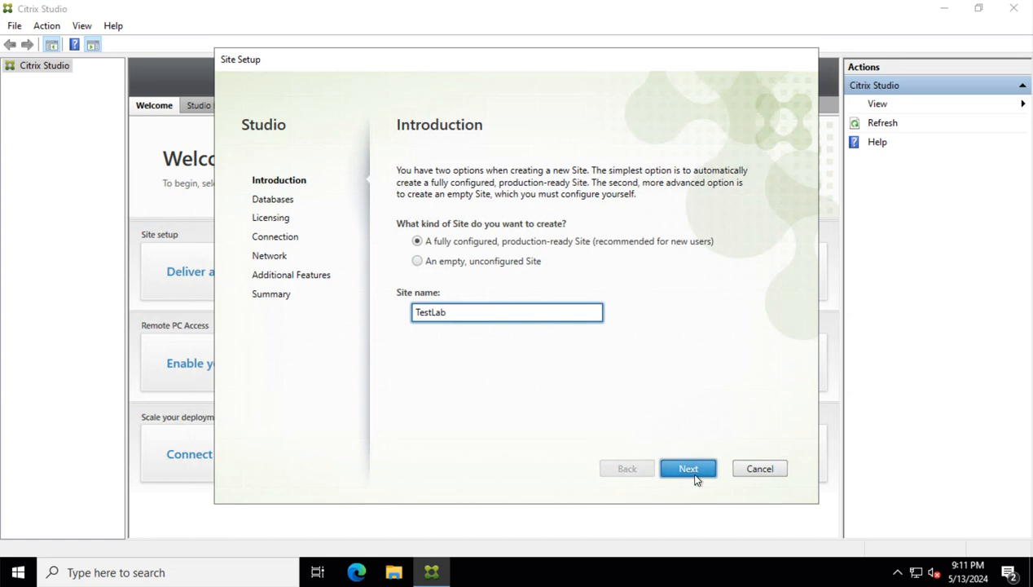
pyautogui.click(691, 468)
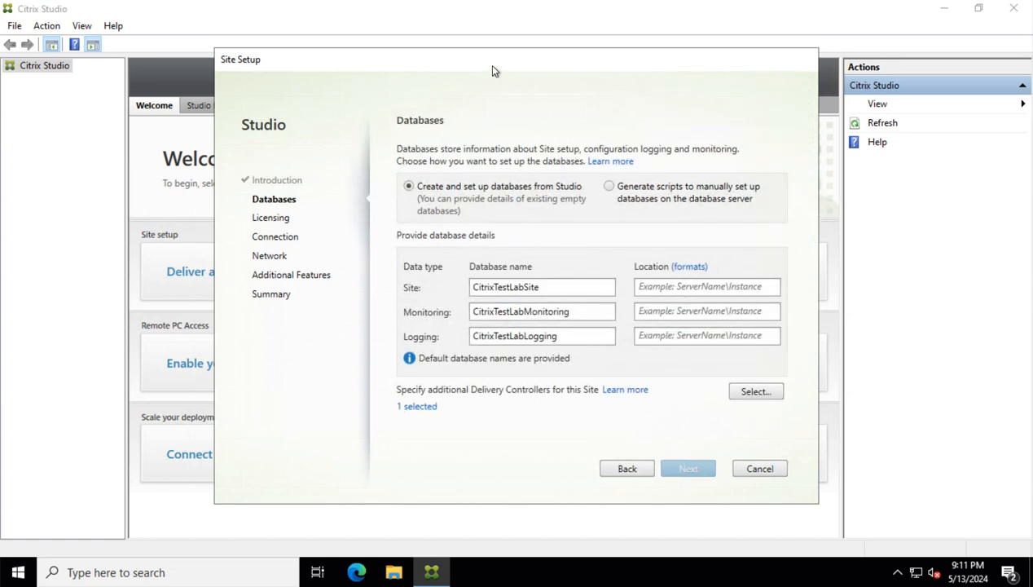
pyautogui.moveTo(494, 70); pyautogui.dragTo(349, 52)
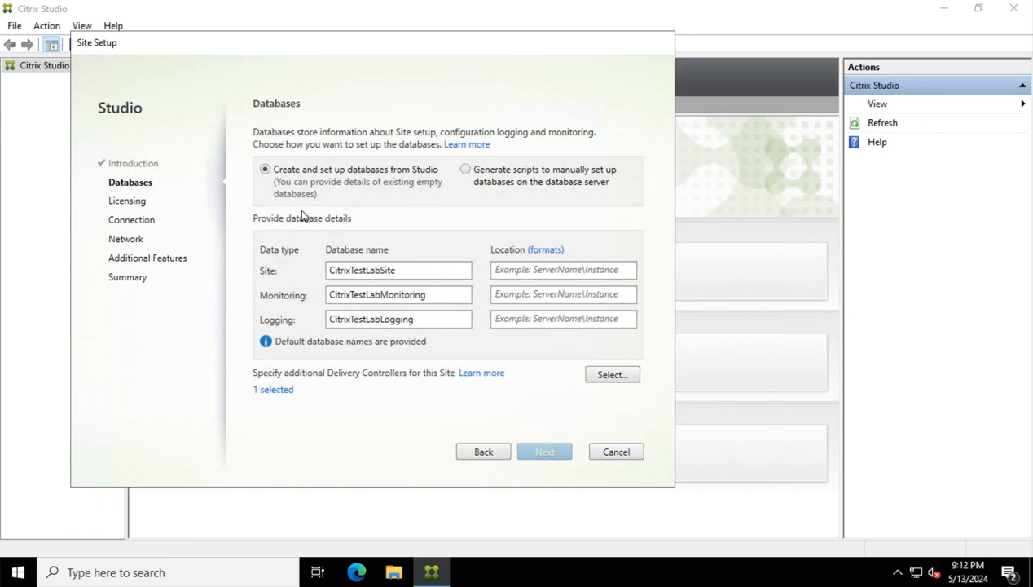
# - Keep database creation from Studio and set the site, monitoring and logging database locations to sql01.testlab.com
pyautogui.click(466, 173)
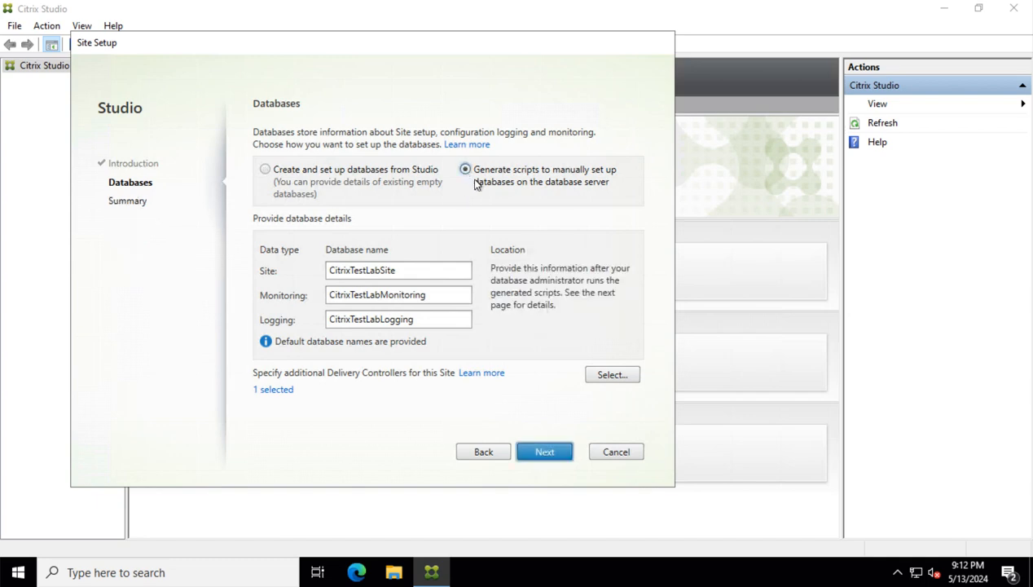
pyautogui.click(264, 170)
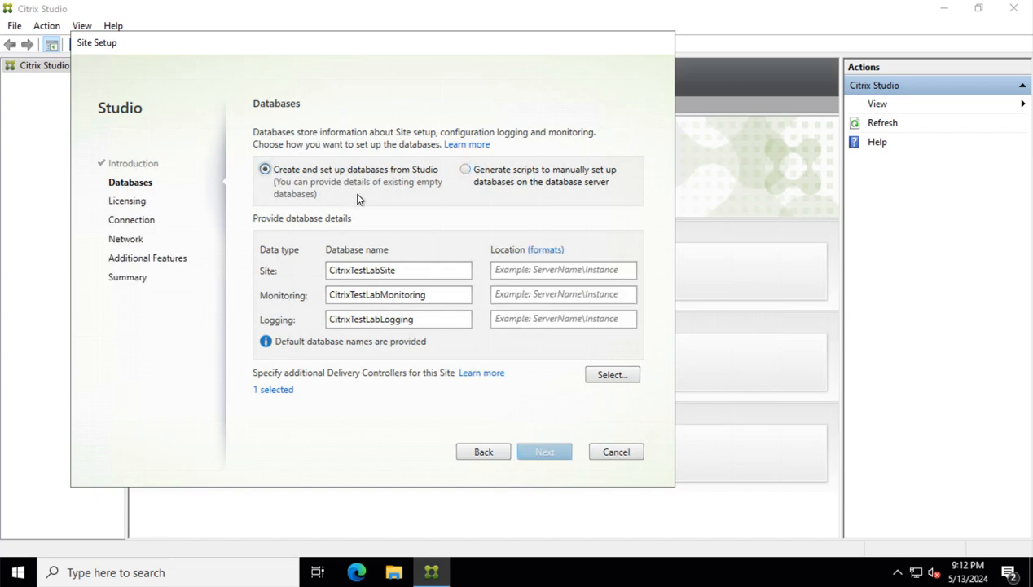
pyautogui.click(507, 270)
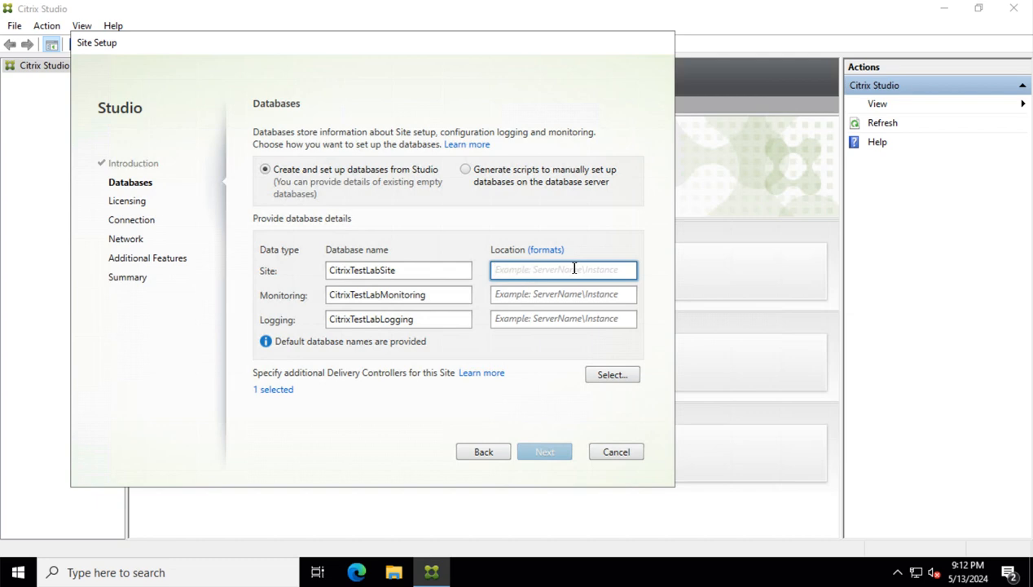
pyautogui.write('sql')
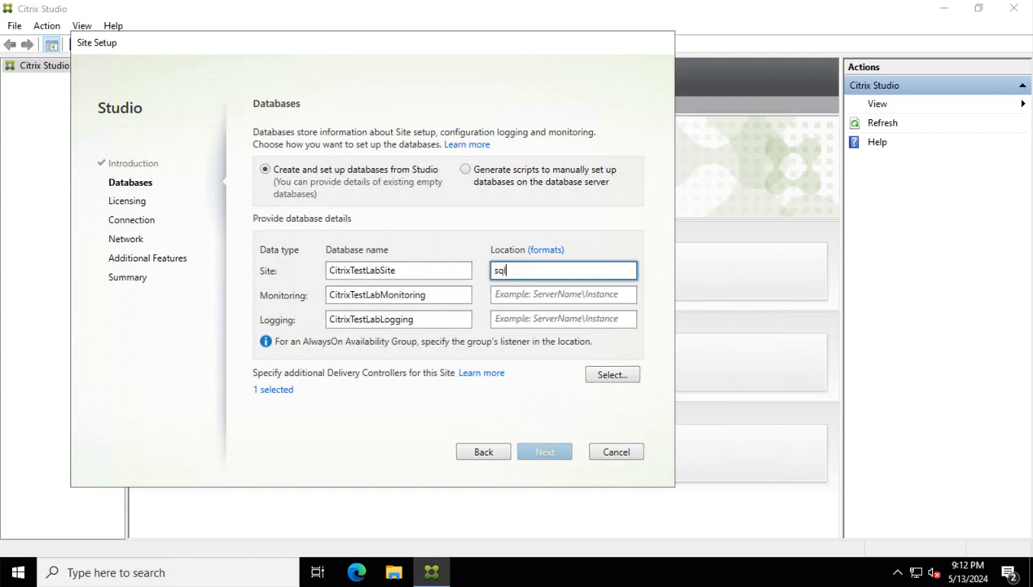
pyautogui.write('01.testlab.com')
pyautogui.moveTo(588, 270); pyautogui.dragTo(458, 265)
pyautogui.hotkey('ctrl', 'c')
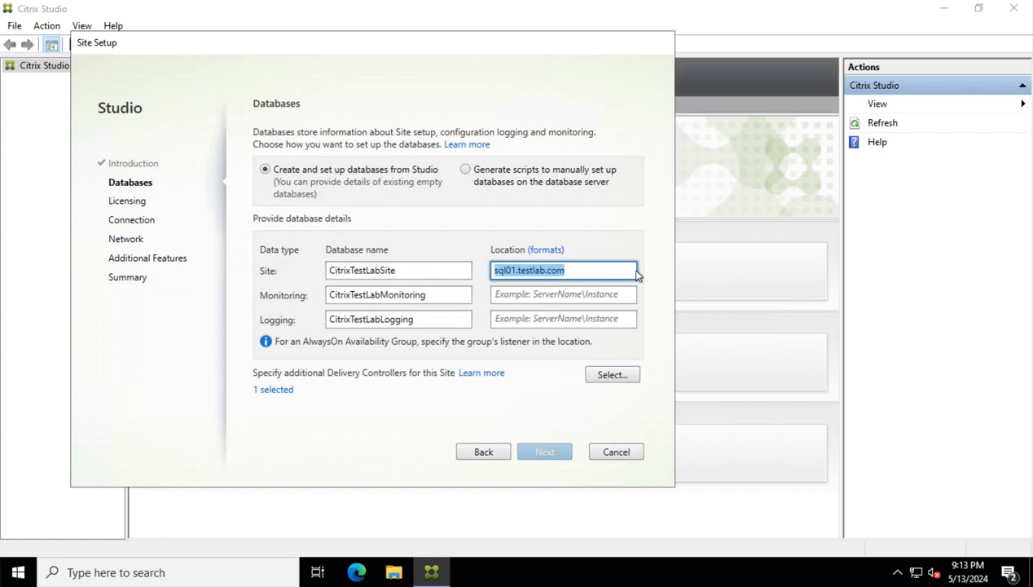
pyautogui.click(527, 297)
pyautogui.hotkey('ctrl', 'v')
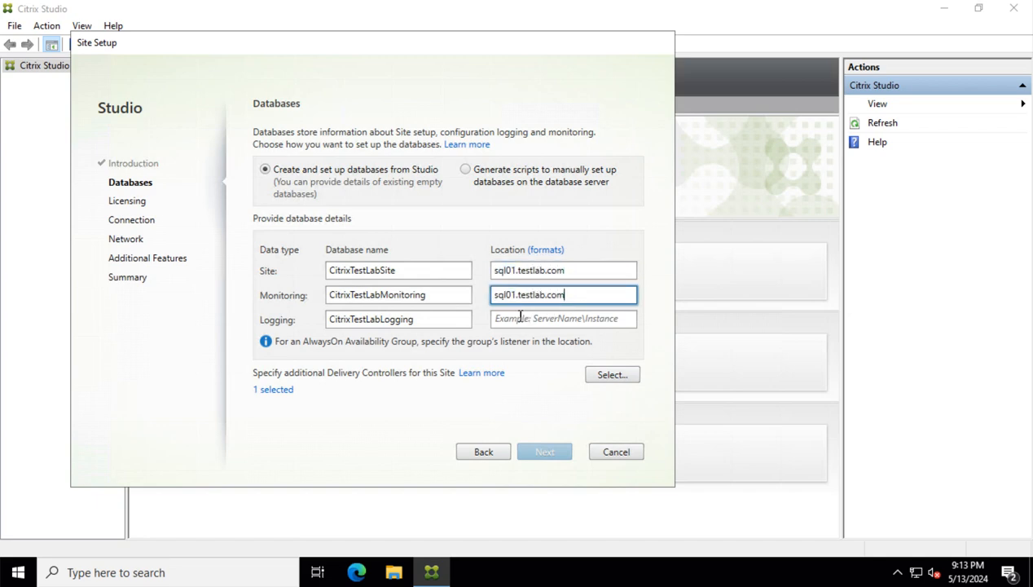
pyautogui.click(547, 317)
pyautogui.hotkey('ctrl', 'v')
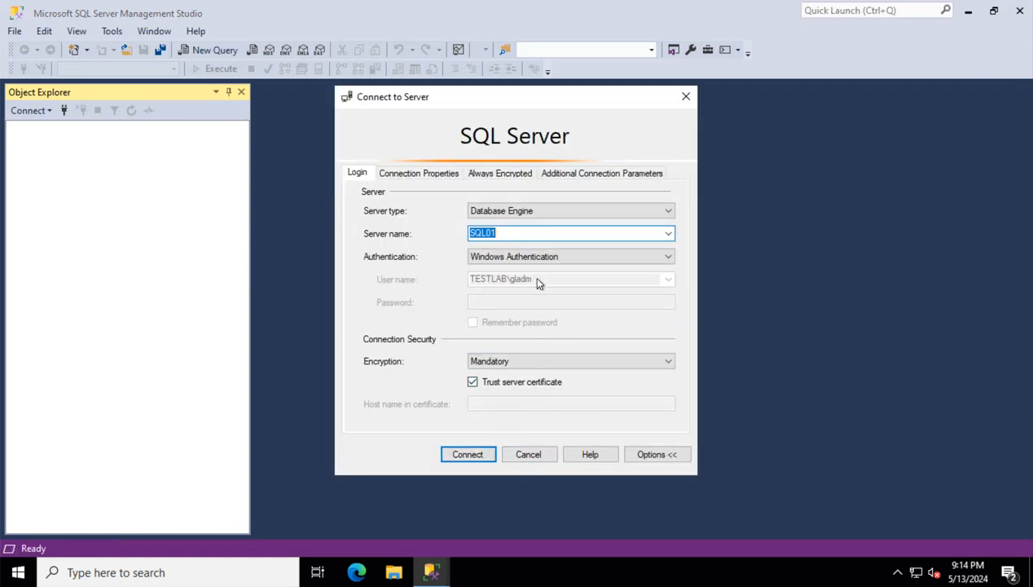
# - In SQL Server Management Studio, connect to SQL01 with Windows Authentication and examine its existing databases
pyautogui.click(467, 453)
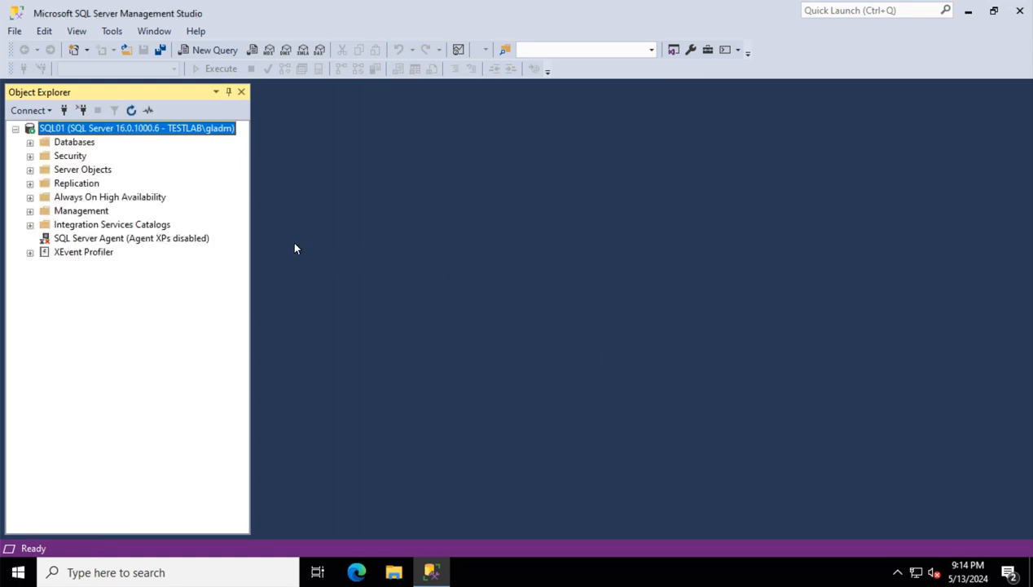
pyautogui.click(57, 144)
pyautogui.click(31, 143)
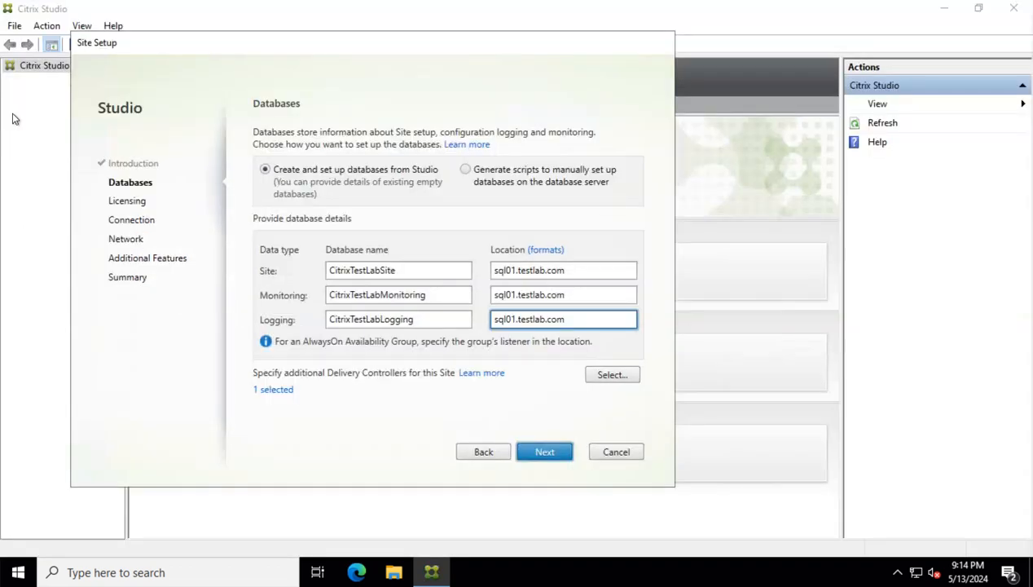
# - In Citrix Studio, connect to the license server lic01.testlab.com as trusted and choose the Citrix Virtual Apps and Desktops Premium Concurrent license
pyautogui.click(544, 452)
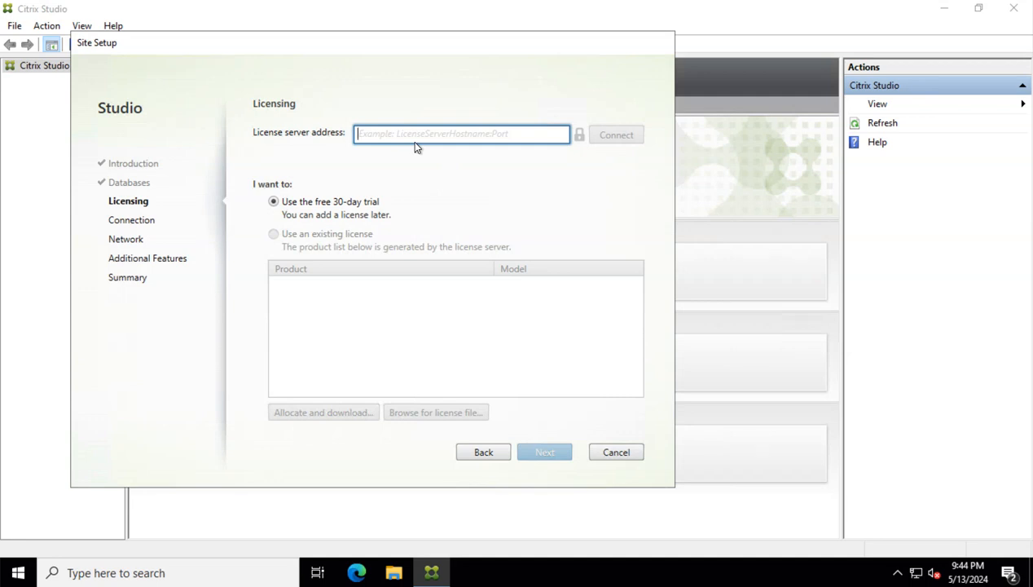
pyautogui.write('lic0')
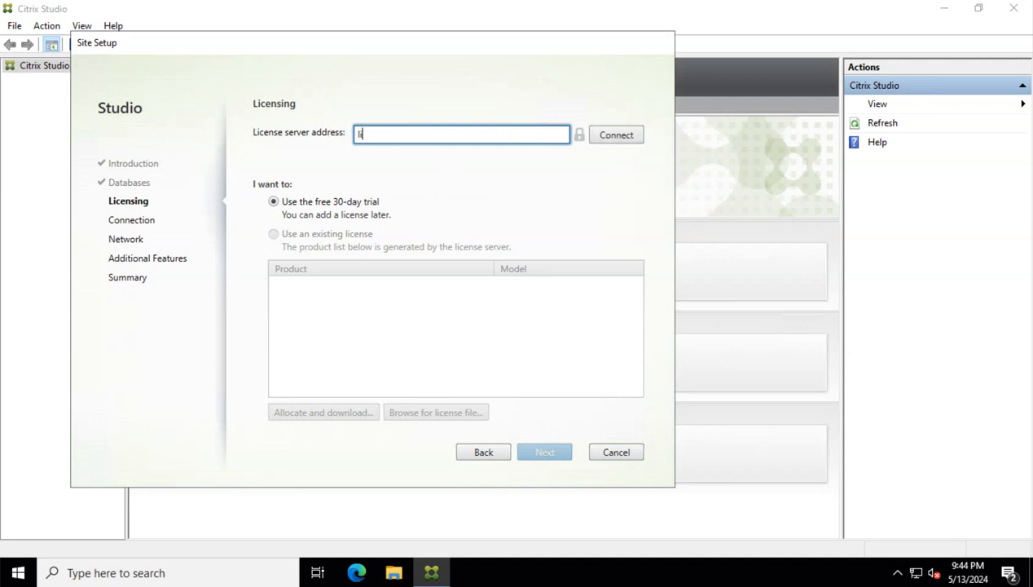
pyautogui.write('1.testlab.com')
pyautogui.click(609, 134)
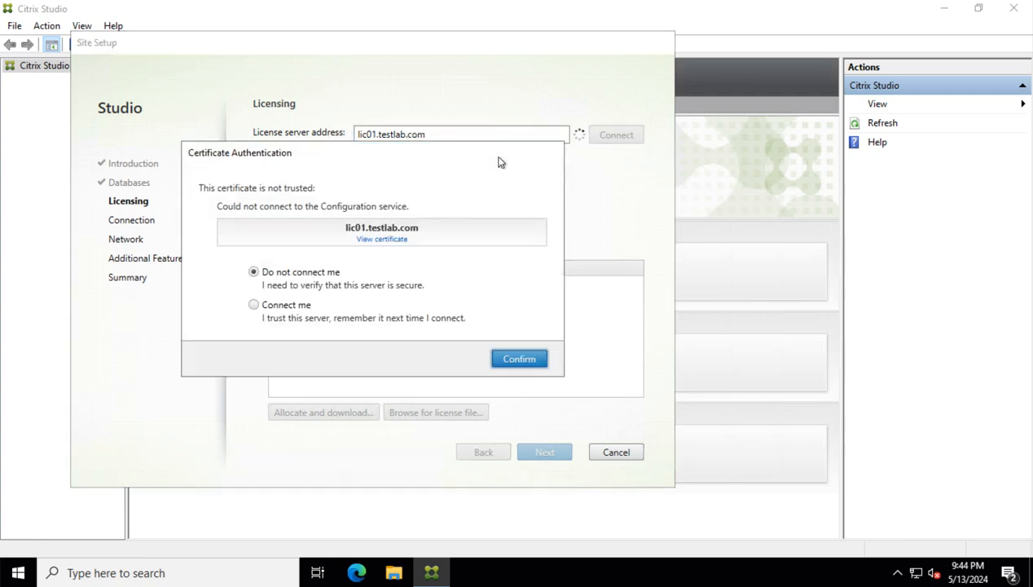
pyautogui.click(297, 306)
pyautogui.click(520, 358)
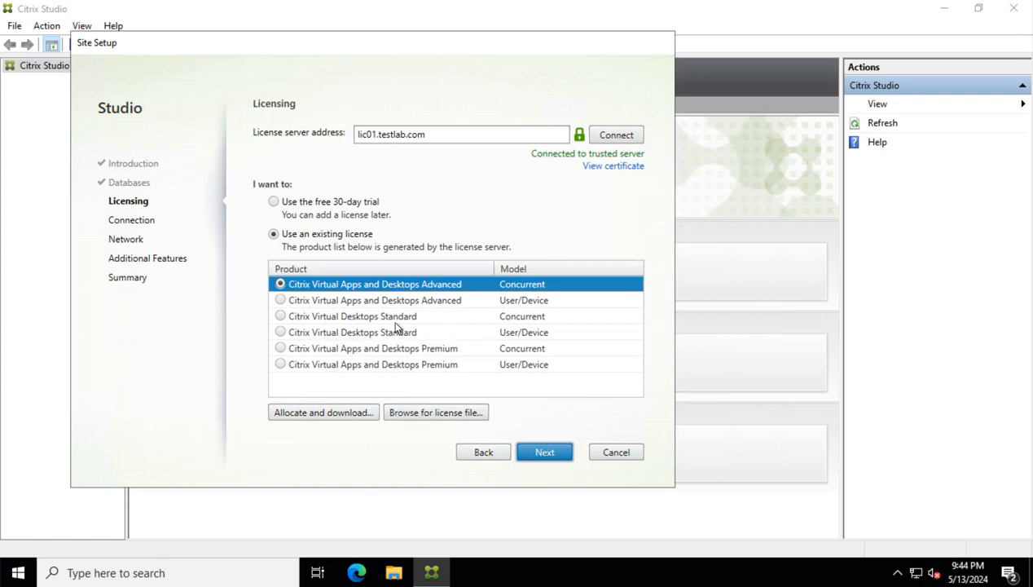
pyautogui.click(279, 348)
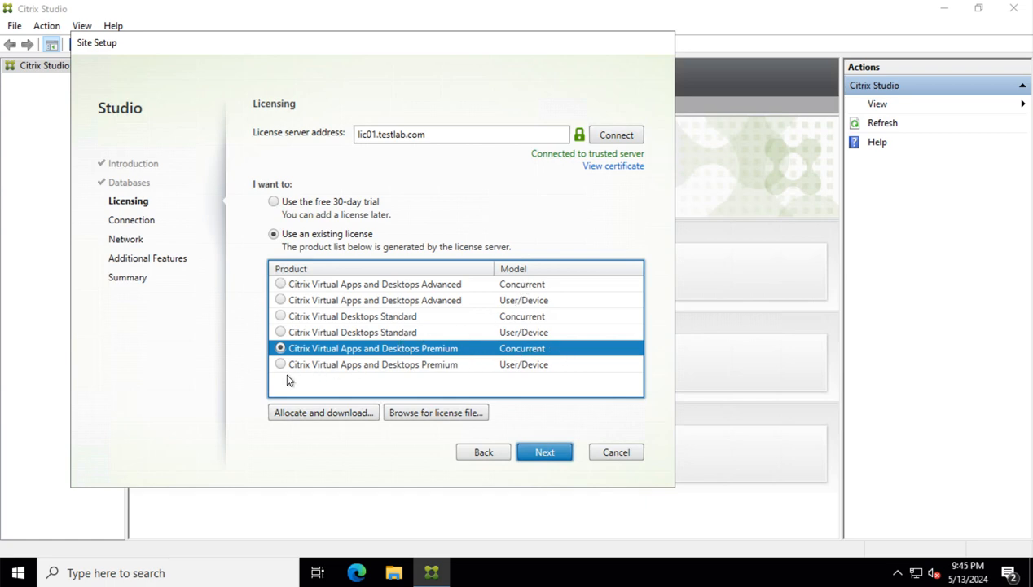
pyautogui.click(544, 454)
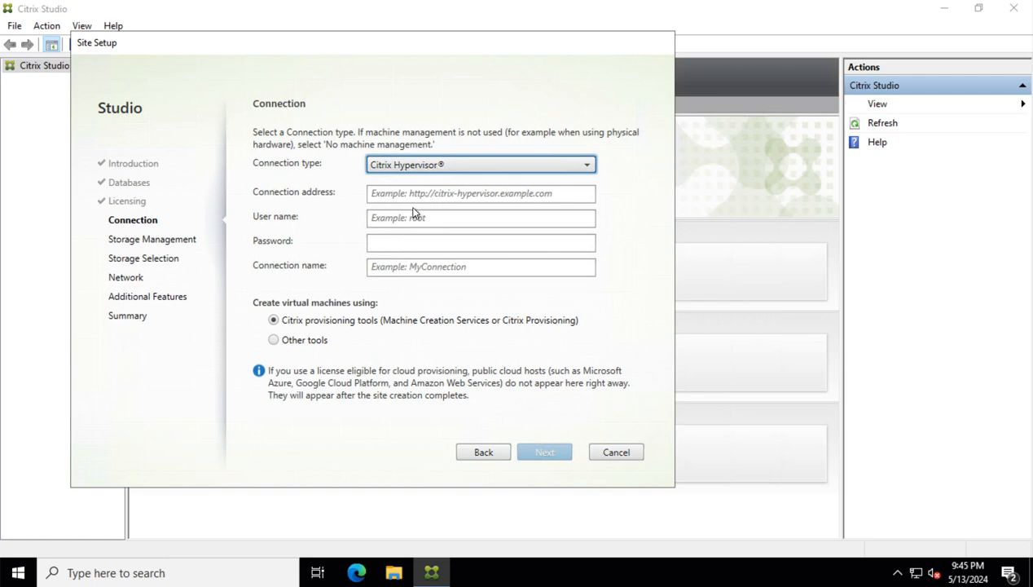
# - Set the site's connection type to No machine management and proceed to the summary without enabling App-V Publishing
pyautogui.click(273, 340)
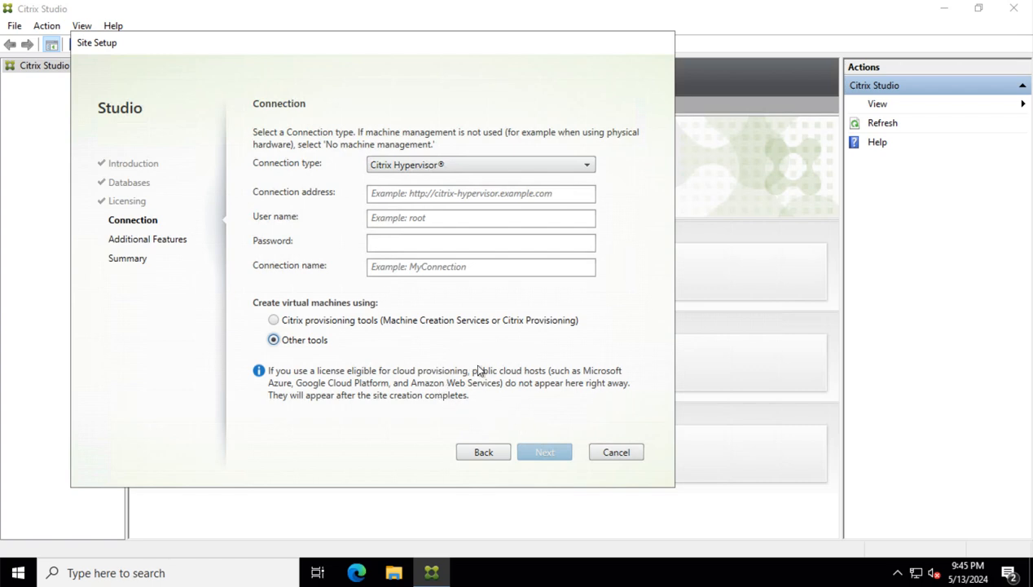
pyautogui.click(386, 321)
pyautogui.click(486, 168)
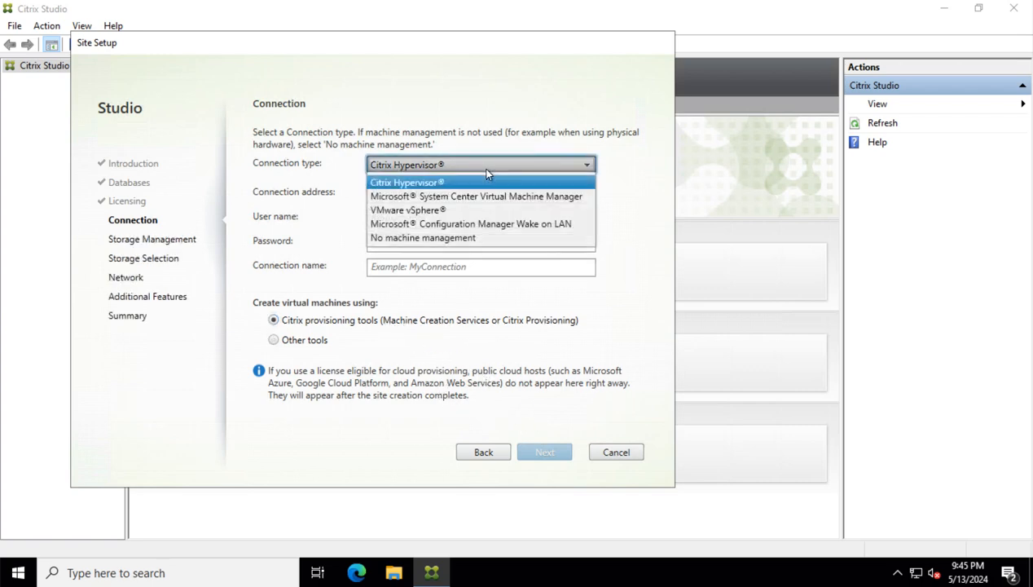
pyautogui.click(461, 238)
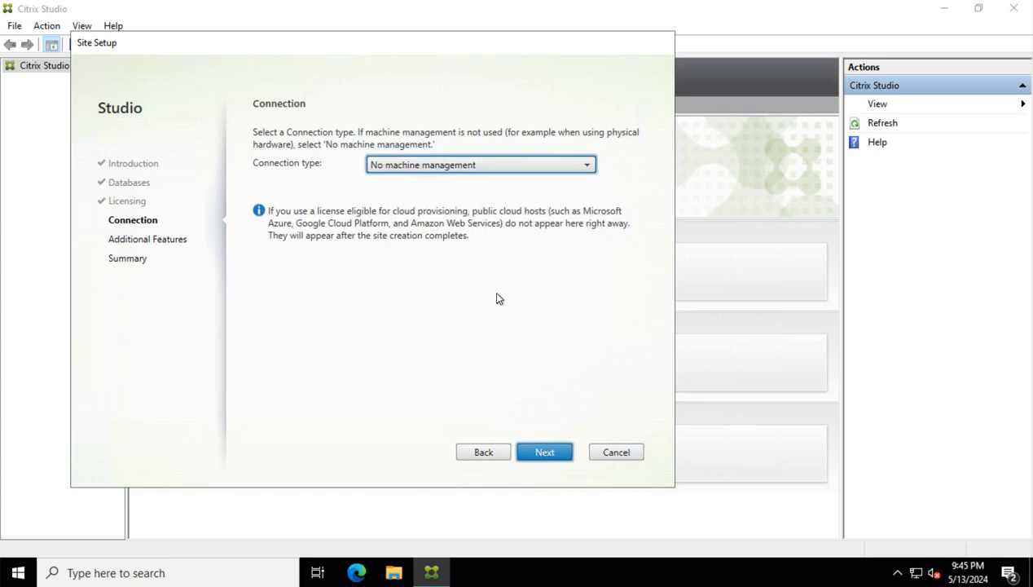
pyautogui.click(383, 169)
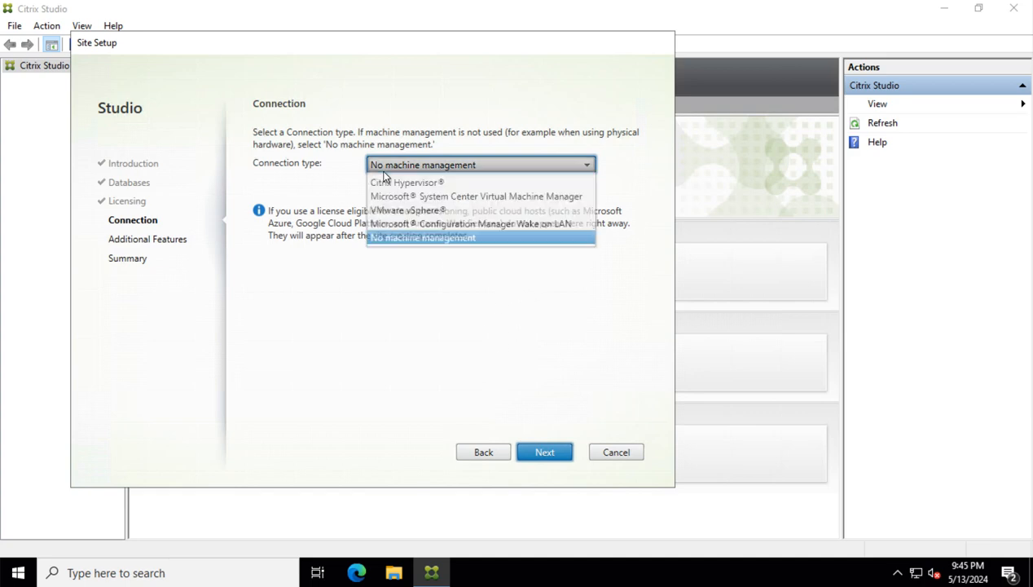
pyautogui.click(404, 238)
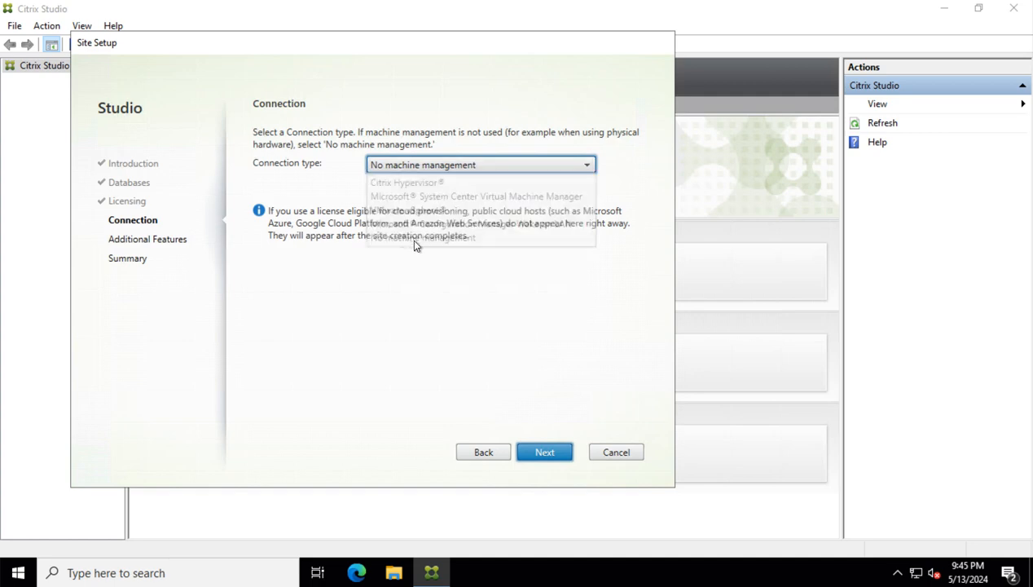
pyautogui.click(544, 453)
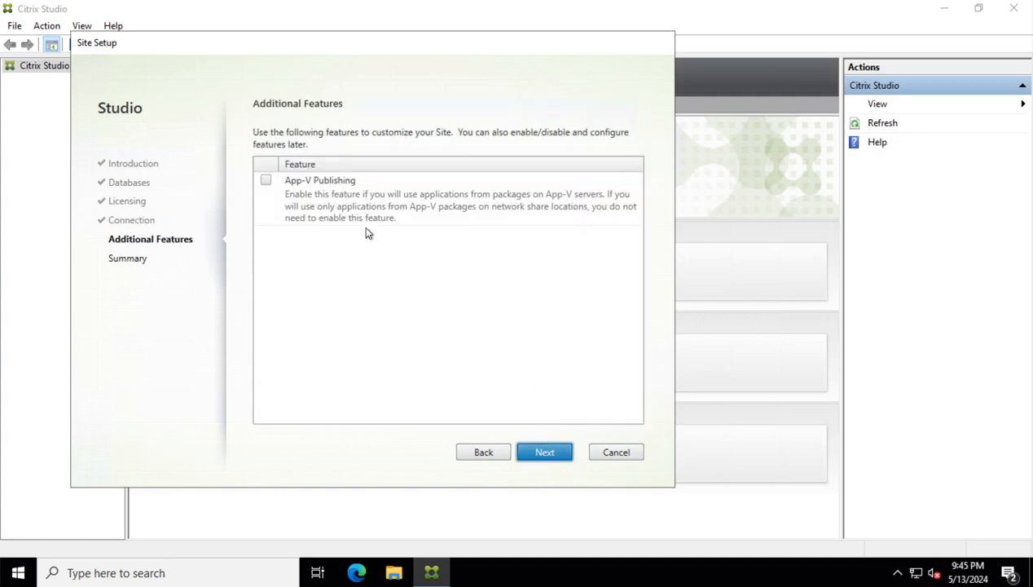
pyautogui.click(544, 452)
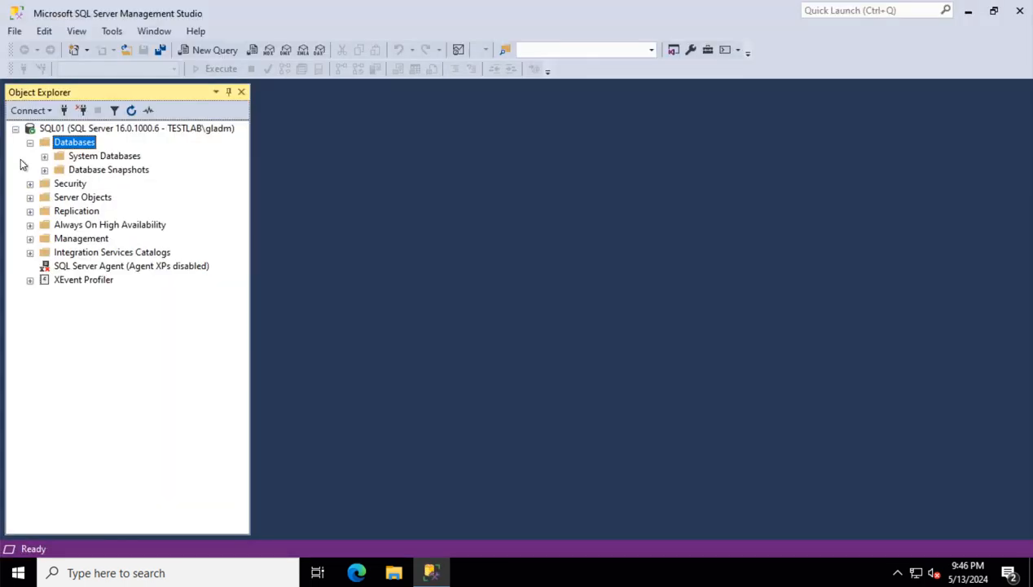
# - Refresh the SQL01 database list in SQL Server Management Studio and finish the site setup in Citrix Studio
pyautogui.click(132, 111)
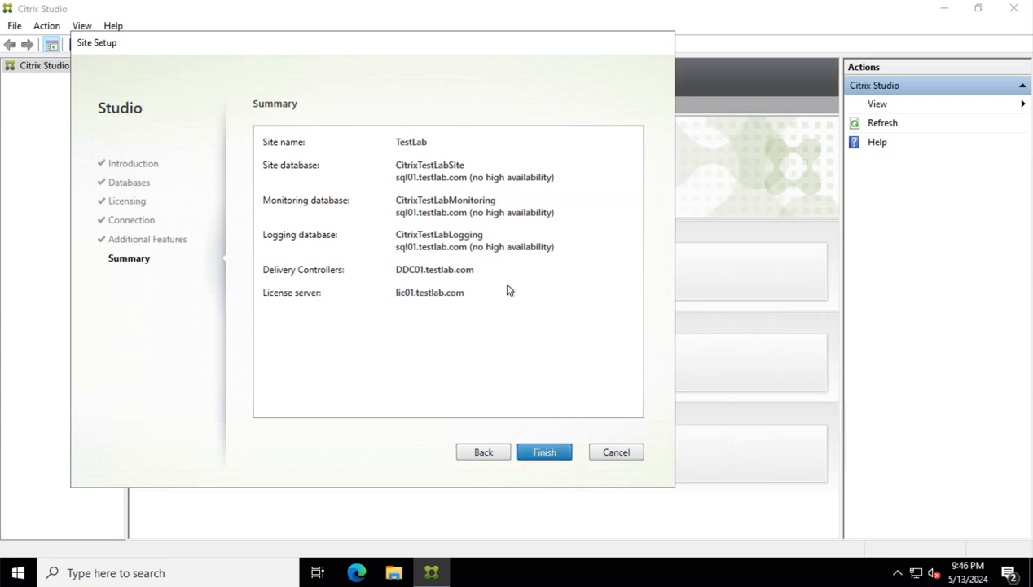
pyautogui.press('Return')
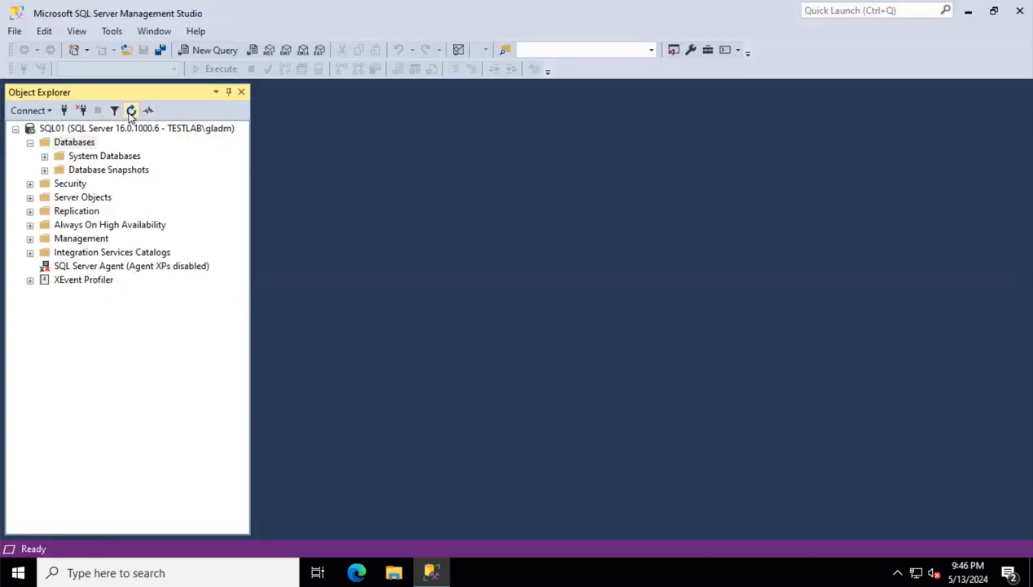
# - Switch to SQL Server Management Studio and refresh the SQL01 databases to check the creation of the Citrix databases
pyautogui.click(130, 112)
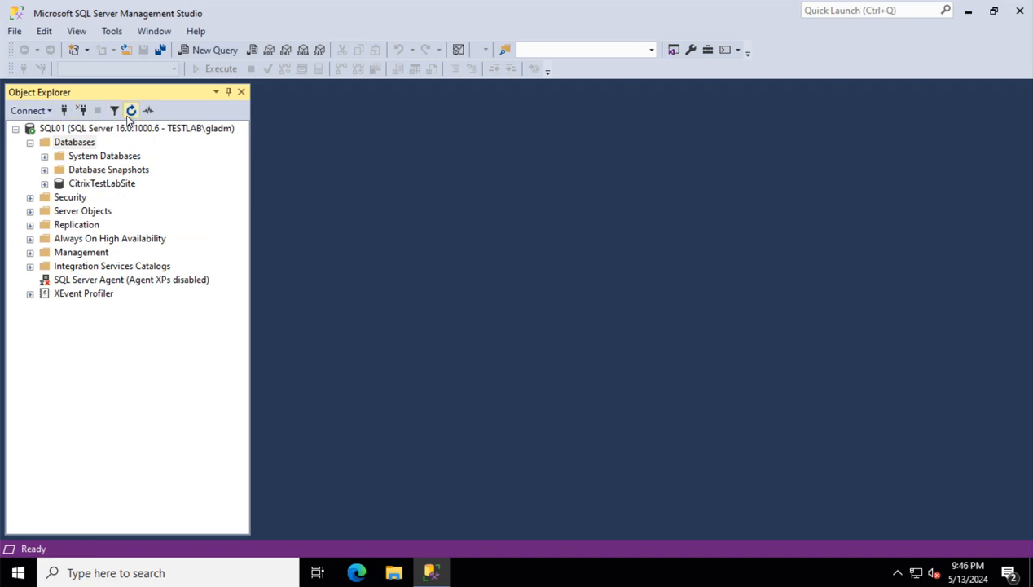
pyautogui.click(131, 111)
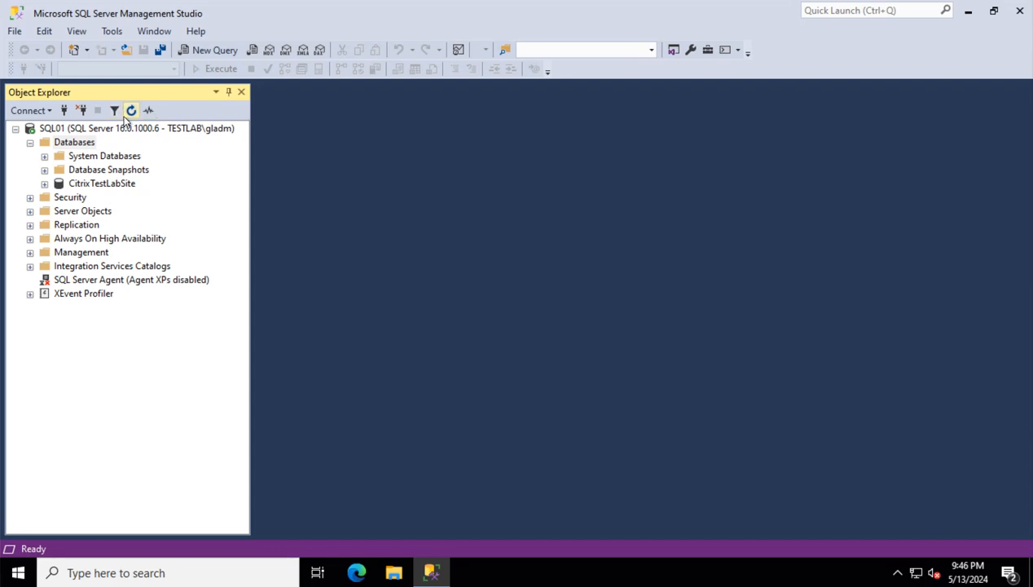
pyautogui.click(131, 113)
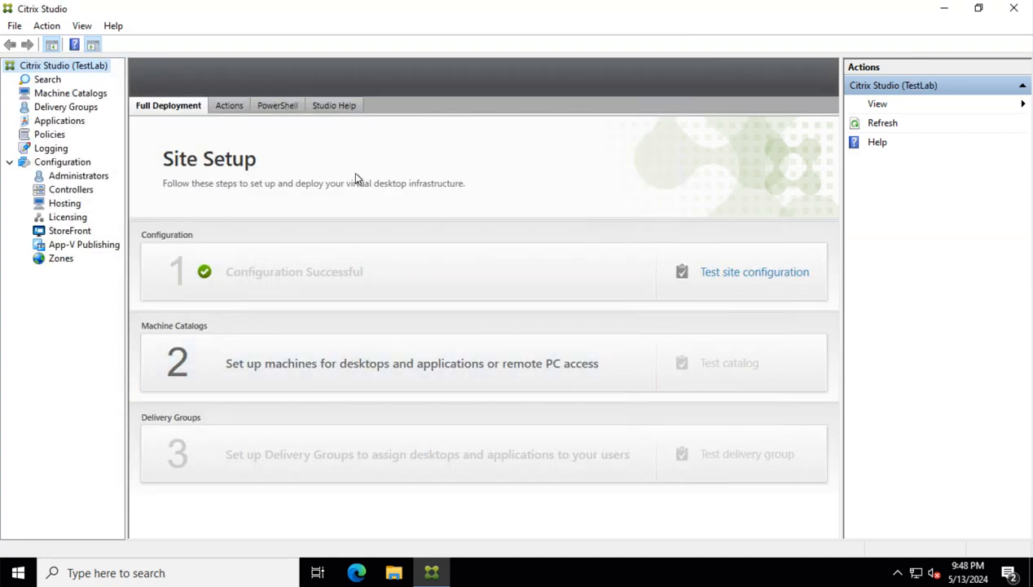
# - In Citrix Studio, look over the hosting connection options for adding a connection and resources, and cancel without adding one
pyautogui.click(64, 206)
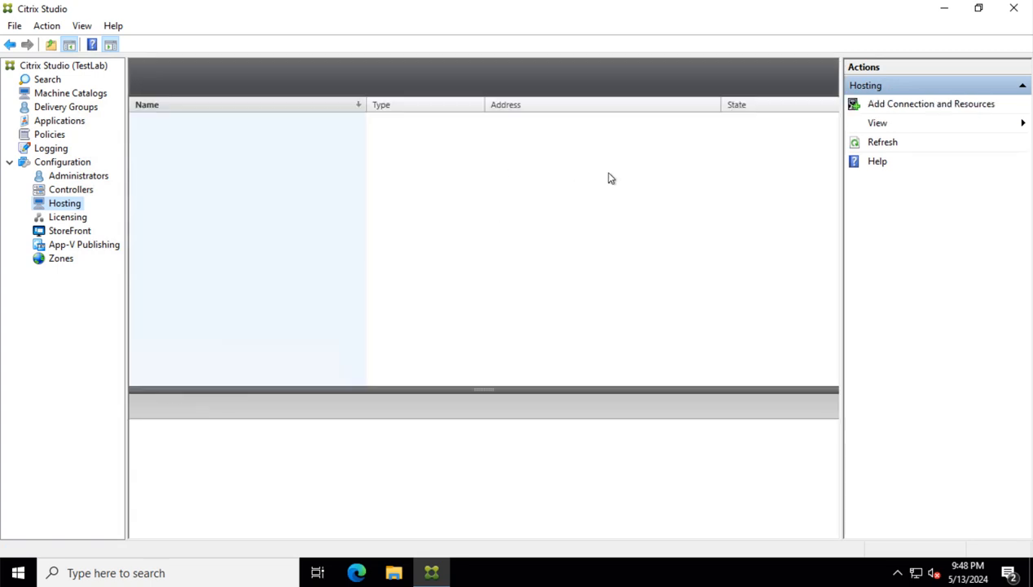
pyautogui.click(910, 106)
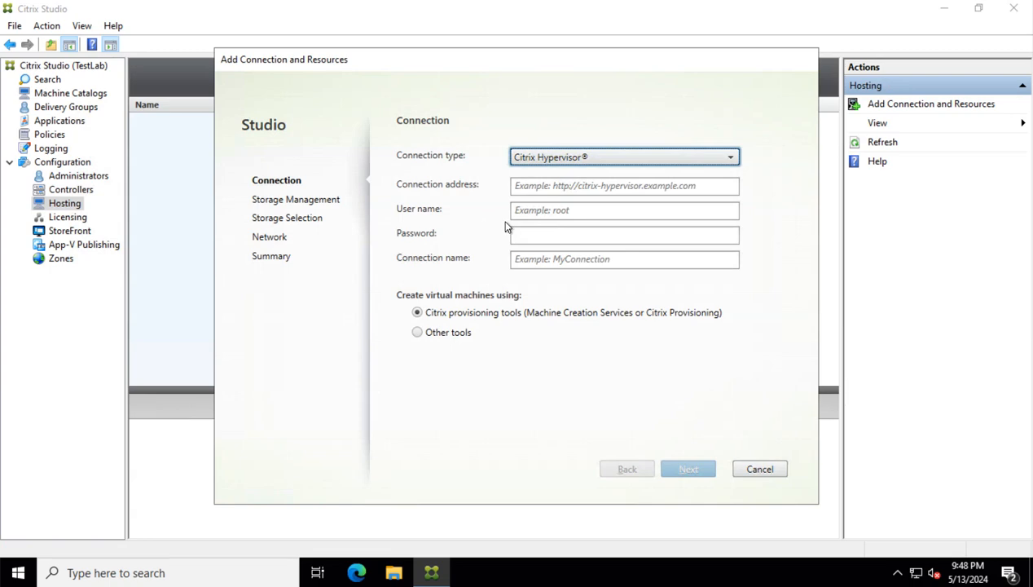
pyautogui.click(584, 154)
pyautogui.click(603, 155)
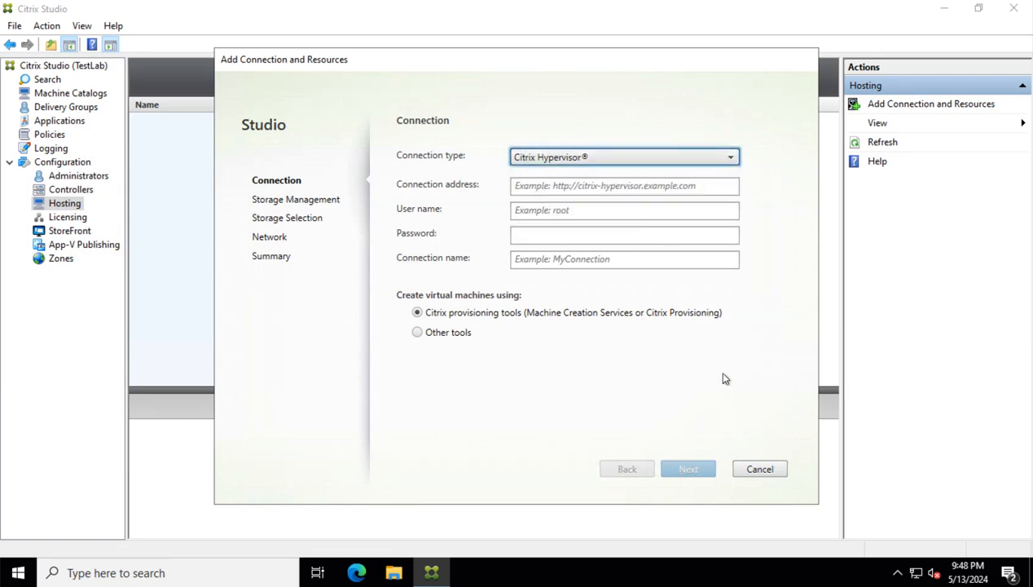
pyautogui.click(760, 469)
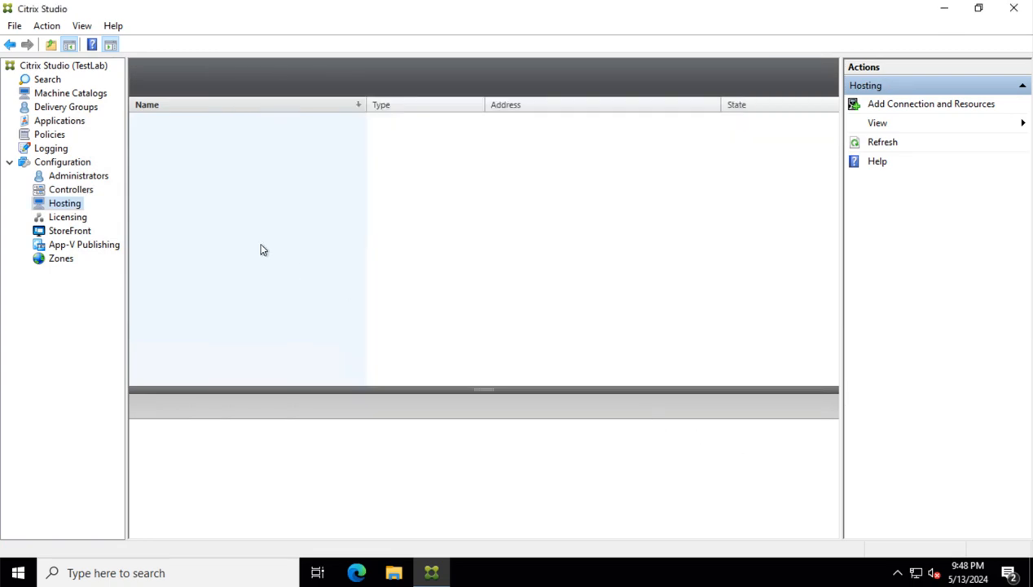
# - Open the TestLab site's list of machine catalogs
pyautogui.click(58, 96)
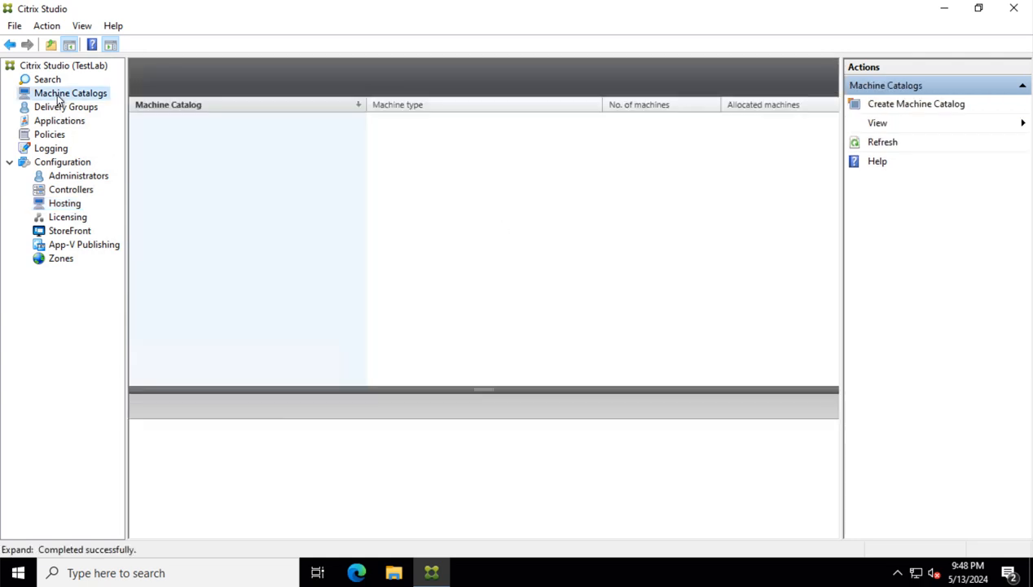